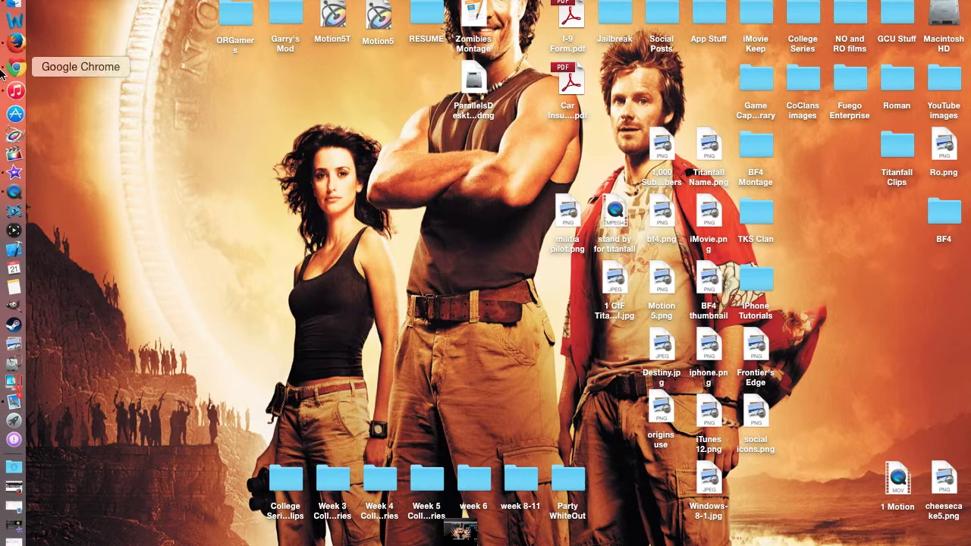
# Launch iTunes from the Dock and nudge its window slightly right
pyautogui.click(13, 130)
pyautogui.moveTo(232, 2); pyautogui.dragTo(240, 3)
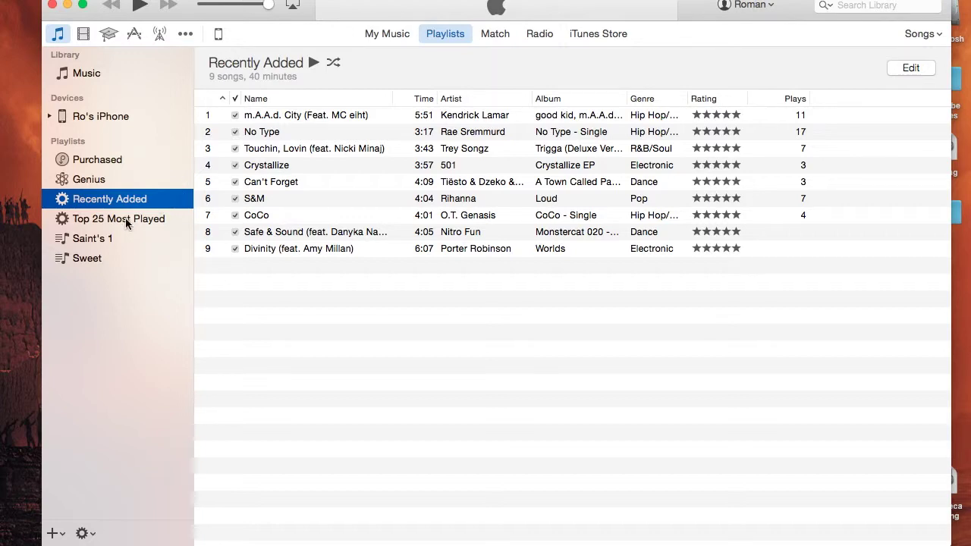
# Browse Saint's 1, Top 25 Most Played and Recently Added, ending on the Sweet playlist
pyautogui.click(104, 242)
pyautogui.click(105, 221)
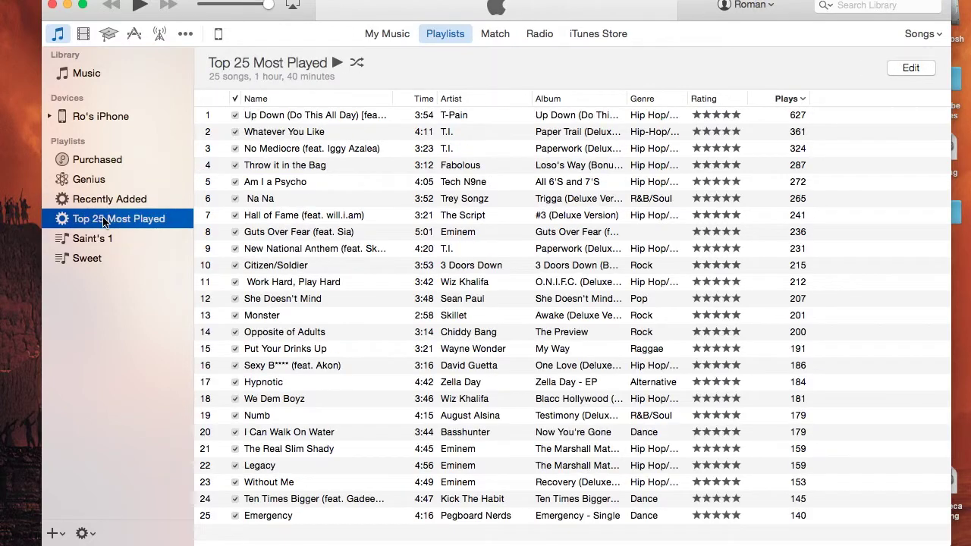
pyautogui.click(103, 202)
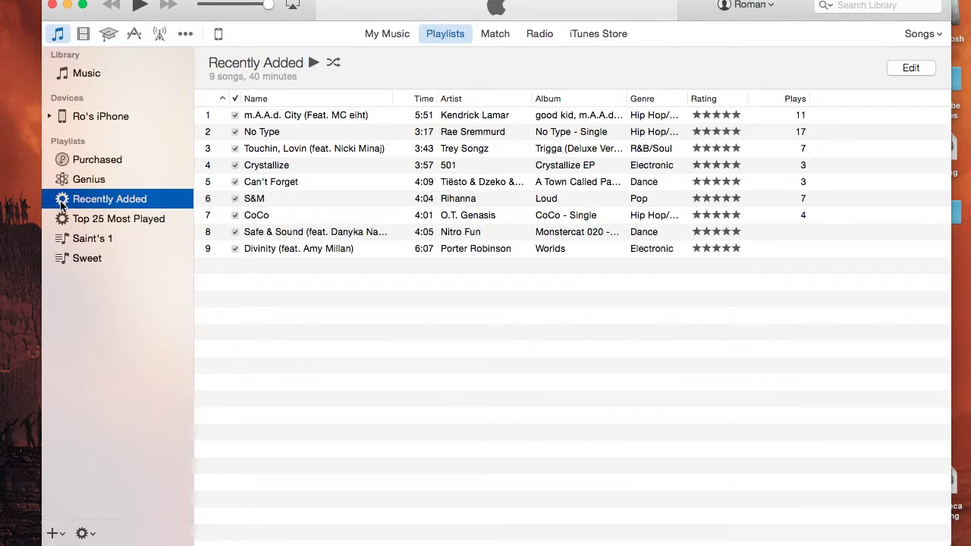
pyautogui.click(62, 245)
pyautogui.click(60, 262)
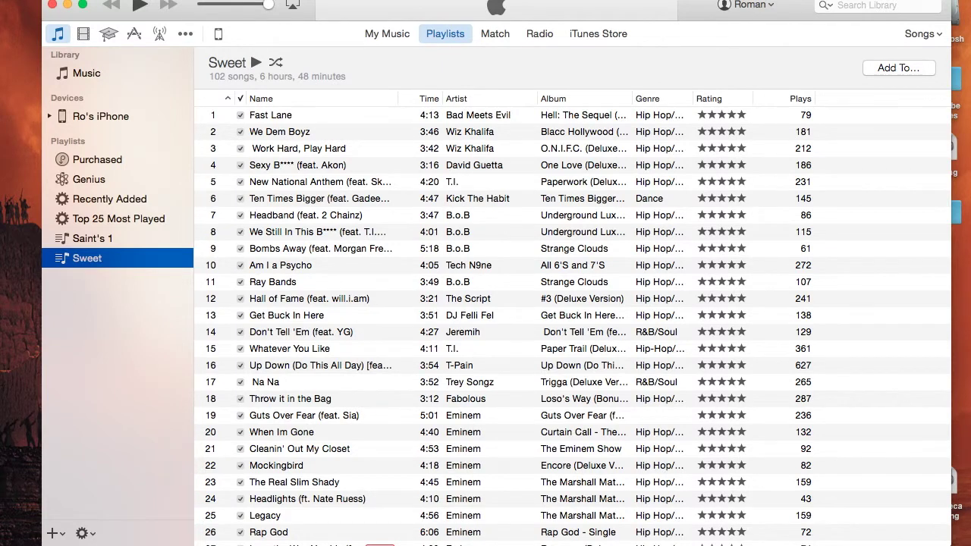
# Look over the File > New options and close the menu without choosing
pyautogui.click(97, 0)
pyautogui.moveTo(150, 2)
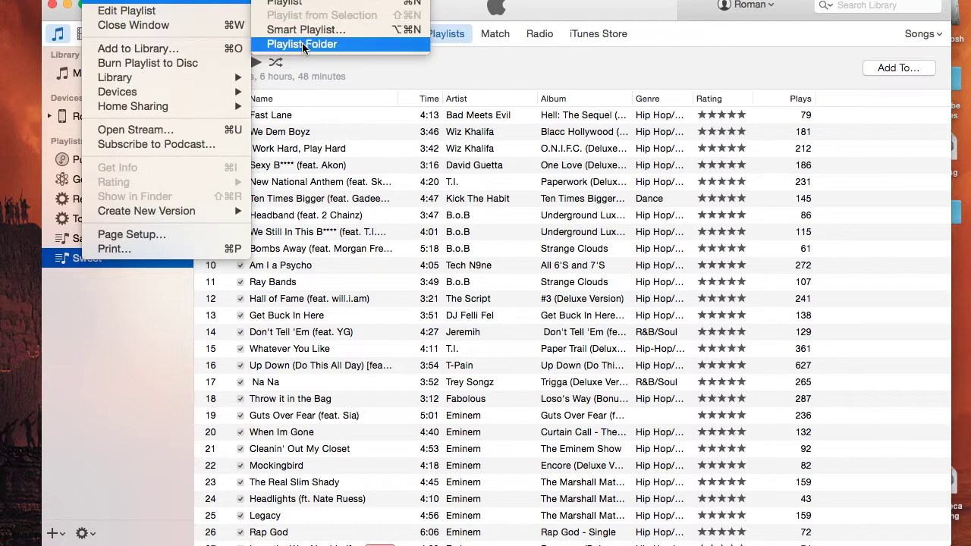
pyautogui.click(81, 349)
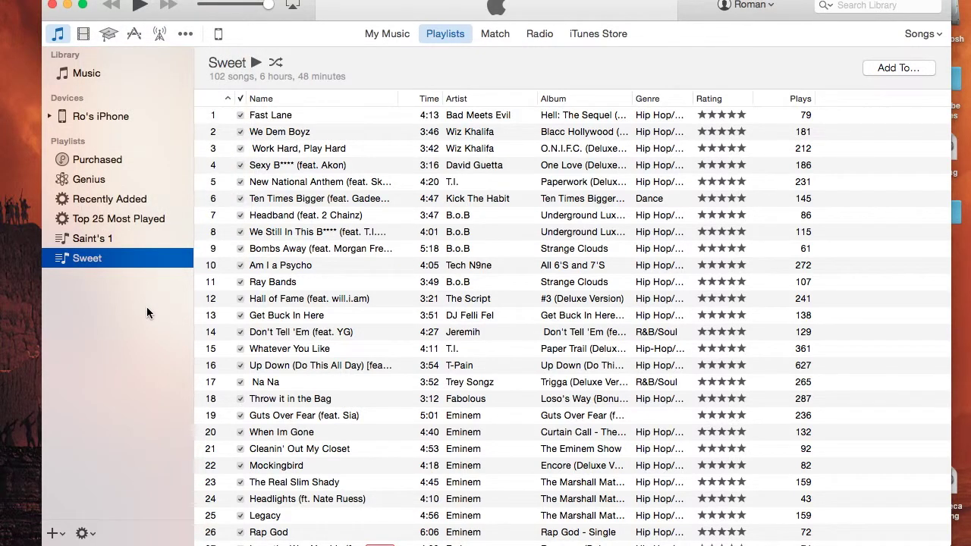
# Inspect the Sweet playlist's gear actions menu and dismiss it
pyautogui.click(83, 533)
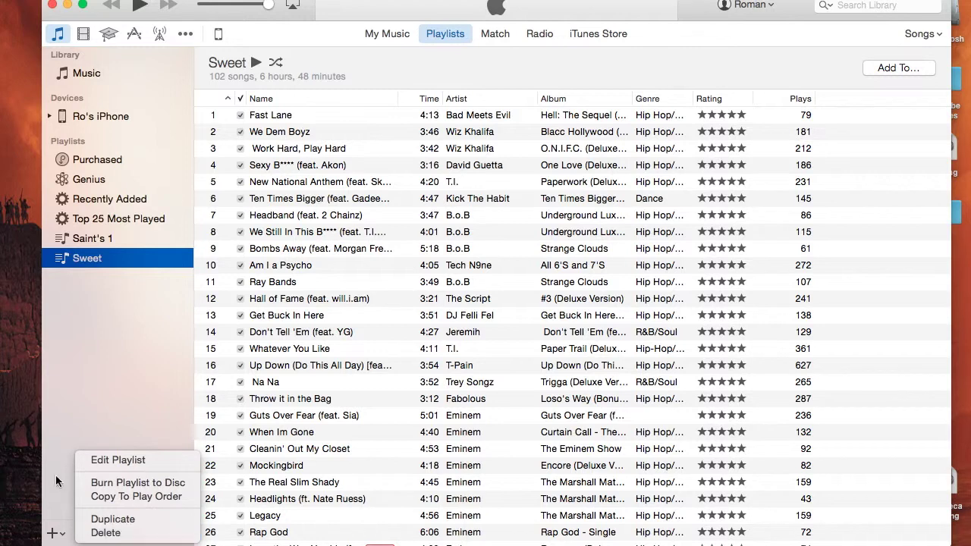
pyautogui.click(54, 488)
pyautogui.click(86, 532)
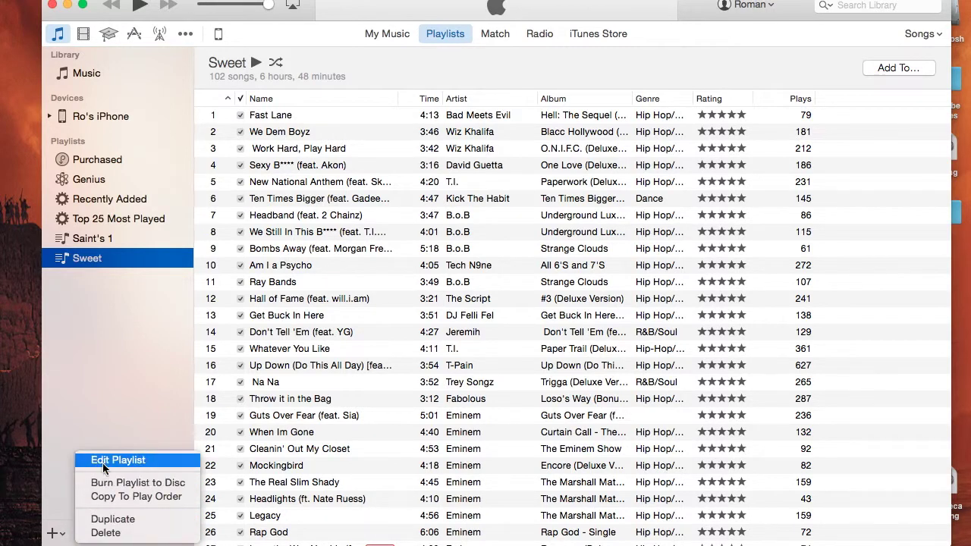
pyautogui.click(124, 412)
# Select Recently Added, check its actions, then choose New Smart Playlist… from the + menu
pyautogui.click(109, 198)
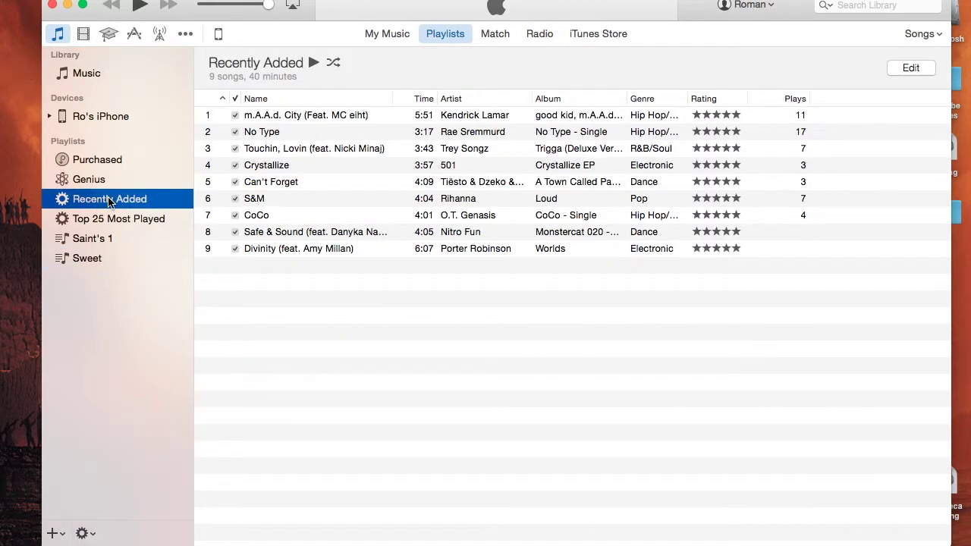
pyautogui.click(85, 533)
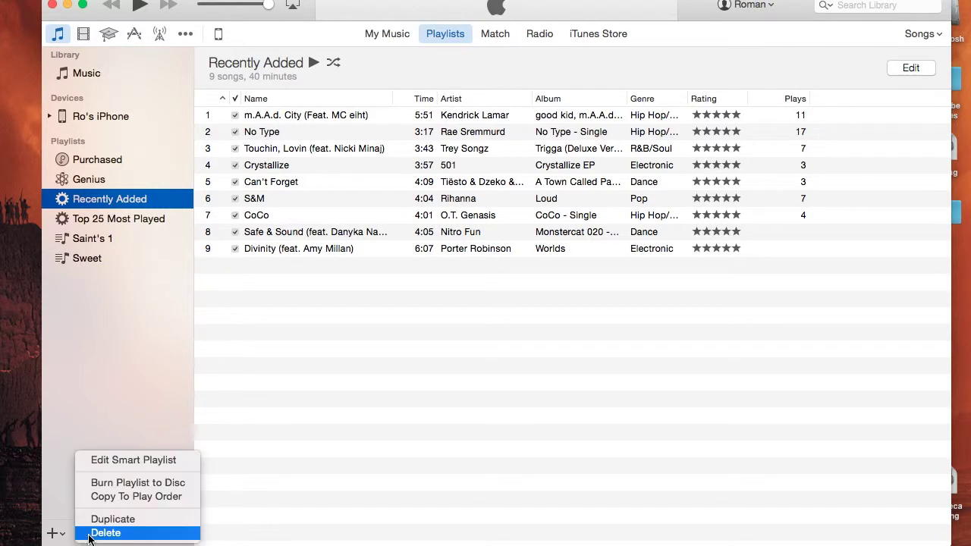
pyautogui.click(55, 488)
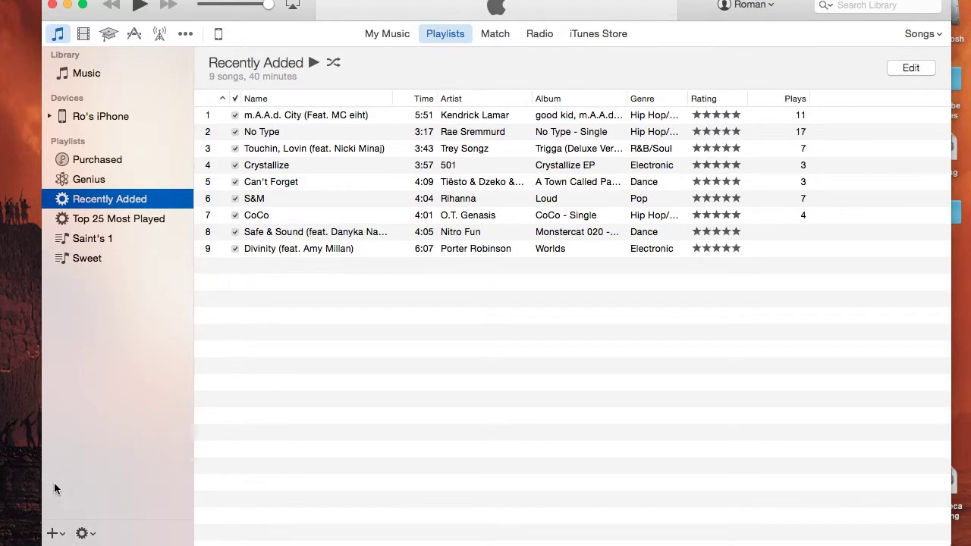
pyautogui.rightClick(105, 201)
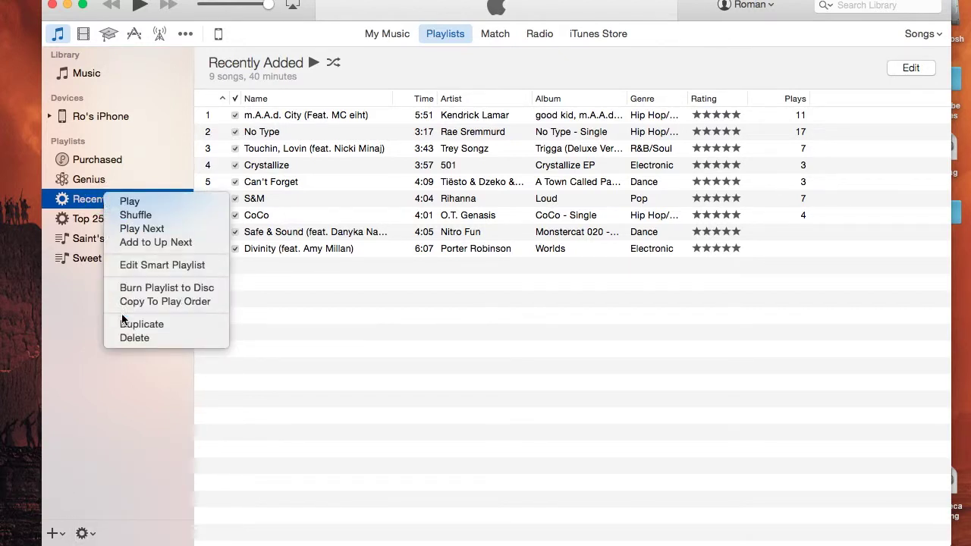
pyautogui.click(86, 327)
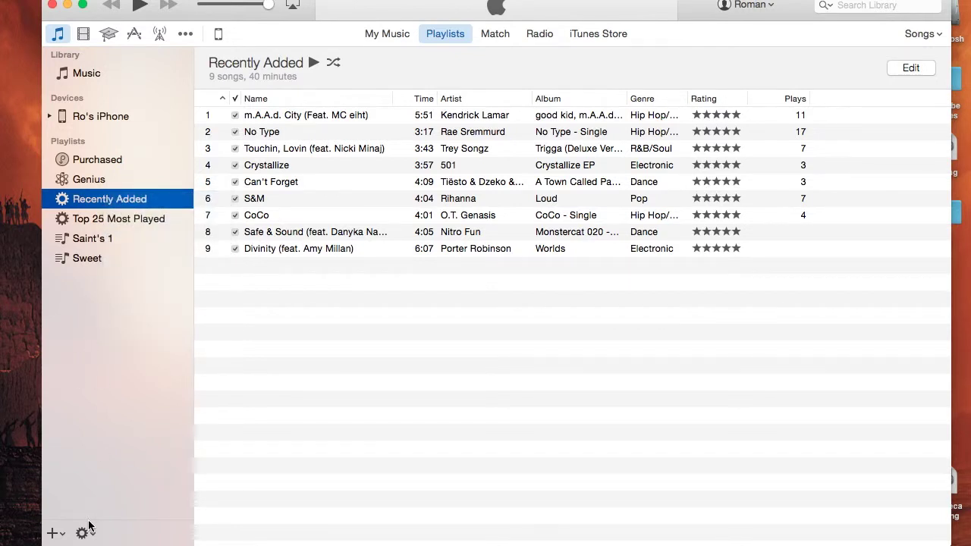
pyautogui.click(53, 536)
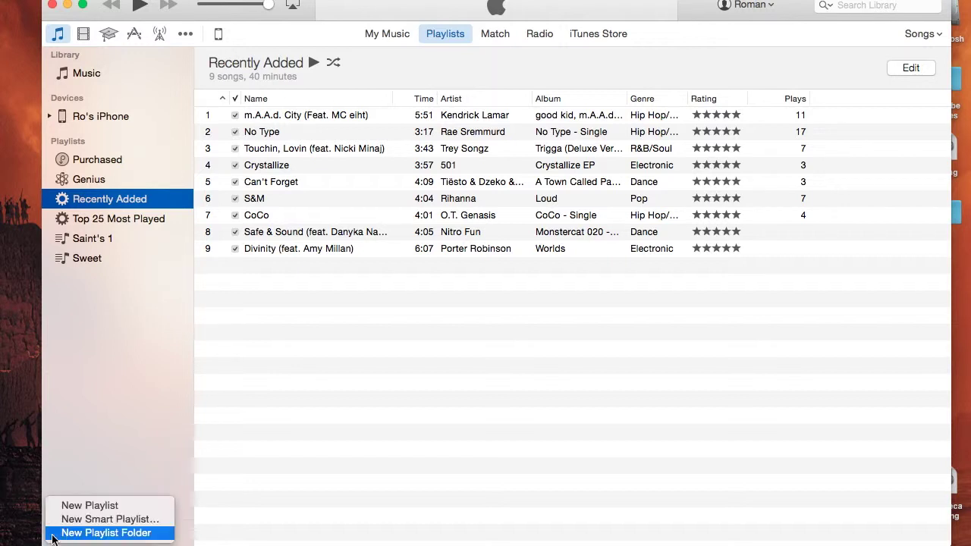
pyautogui.click(89, 520)
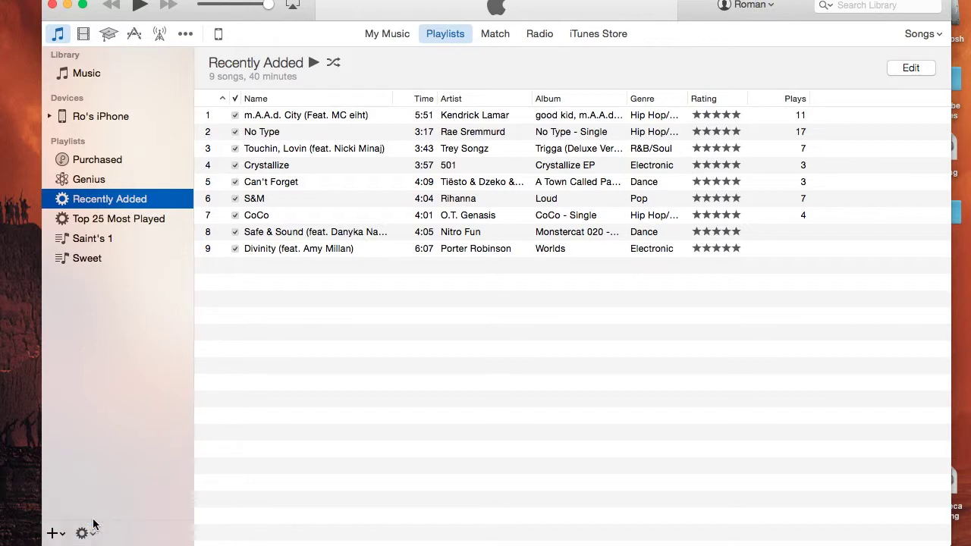
# Change the smart playlist rule's field from Artist to Name
pyautogui.moveTo(473, 101); pyautogui.dragTo(494, 99)
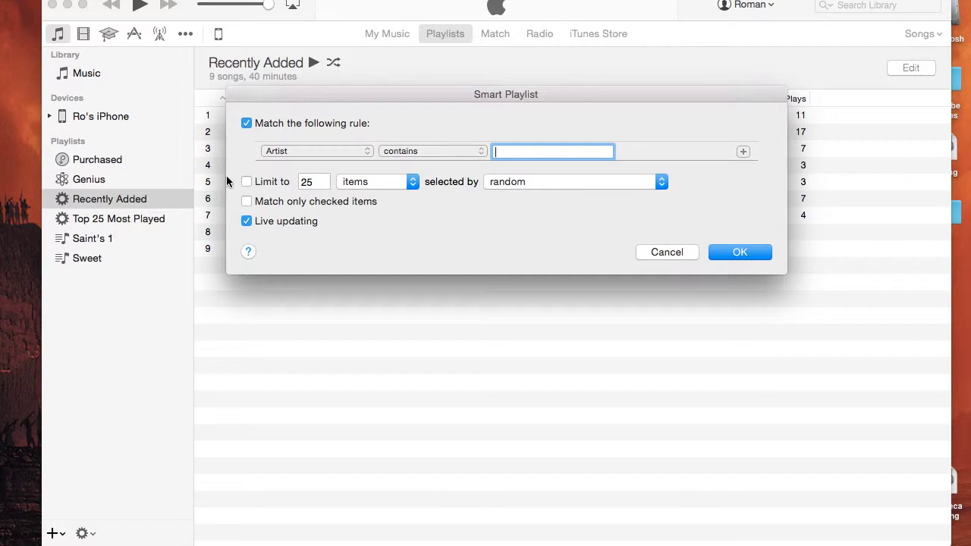
pyautogui.moveTo(423, 95); pyautogui.dragTo(410, 112)
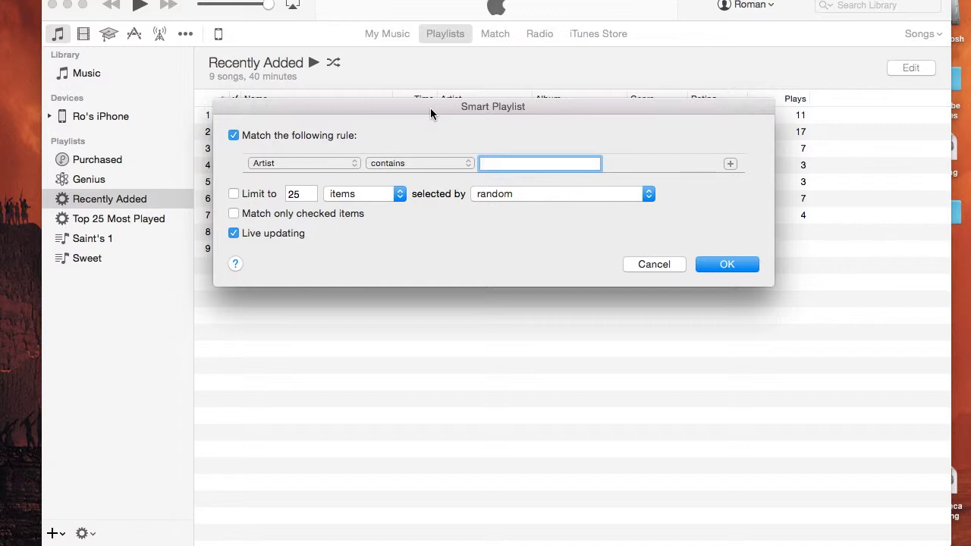
pyautogui.click(355, 162)
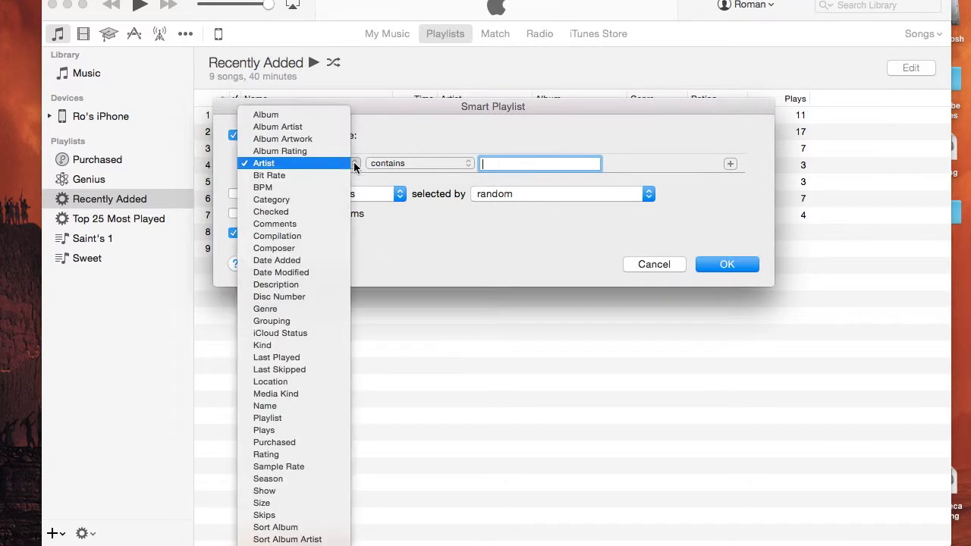
pyautogui.click(394, 136)
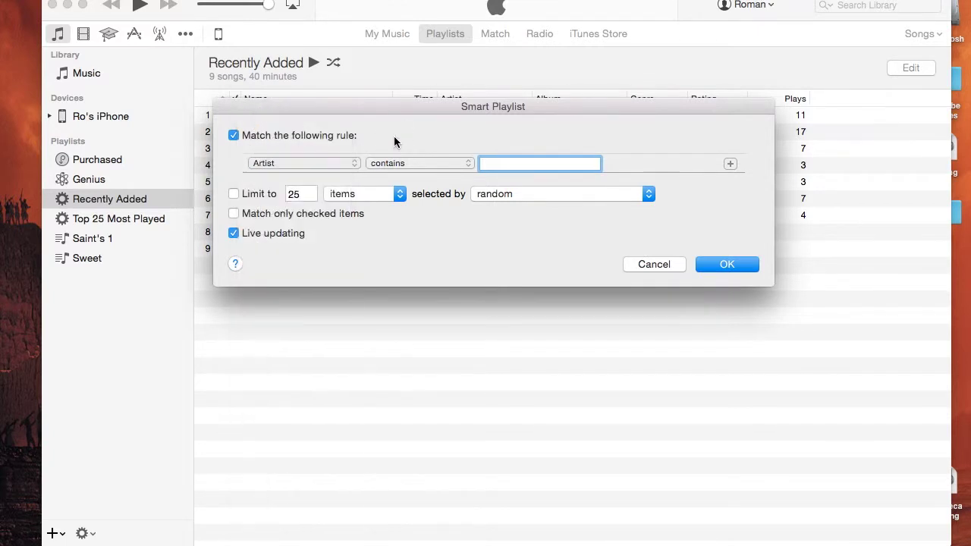
pyautogui.click(336, 167)
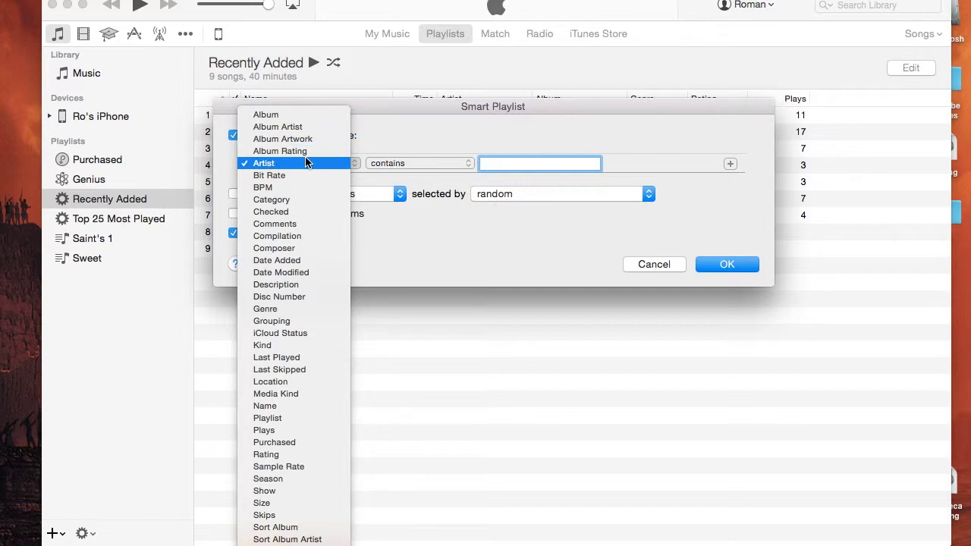
pyautogui.scroll(-1, 300, 278)
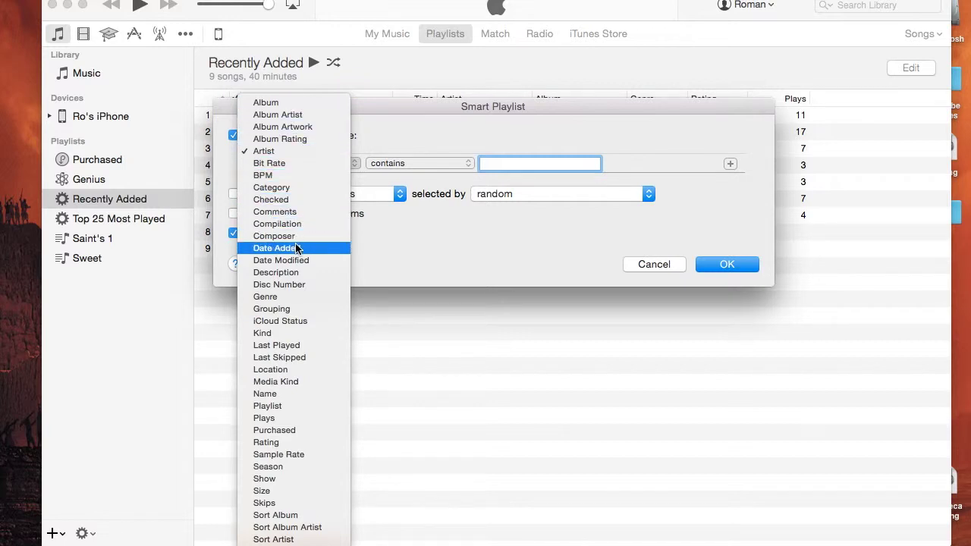
pyautogui.scroll(-3, 310, 287)
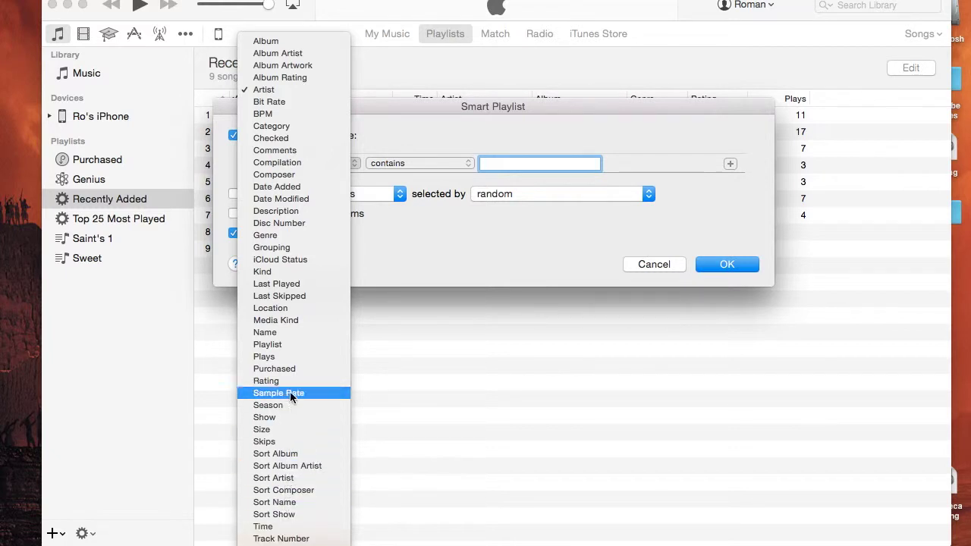
pyautogui.click(284, 331)
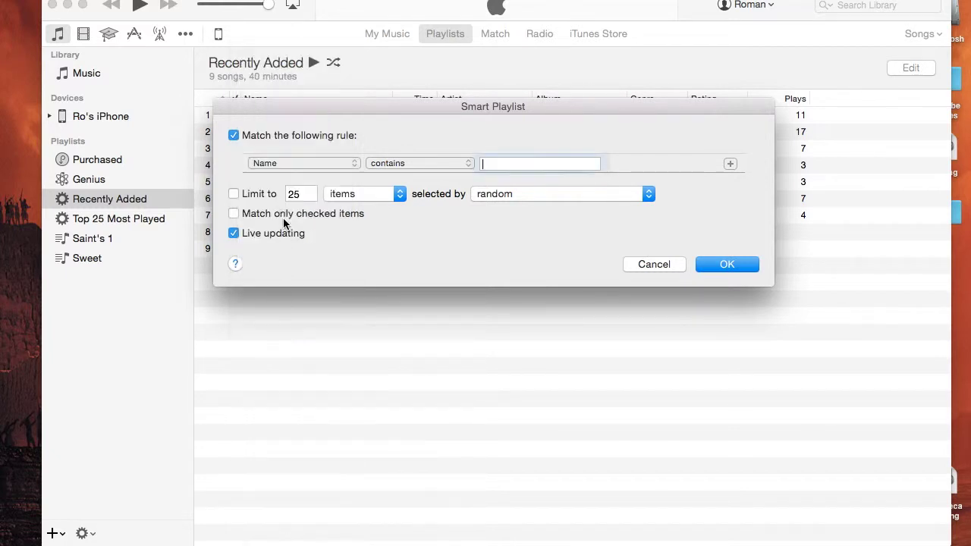
# Set the rule condition to Name begins with 'a'
pyautogui.click(395, 164)
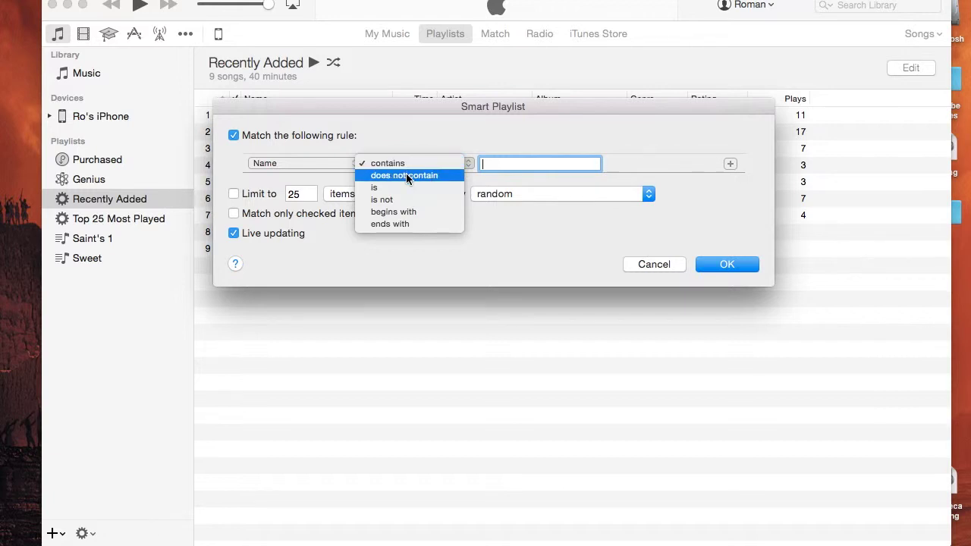
pyautogui.click(378, 213)
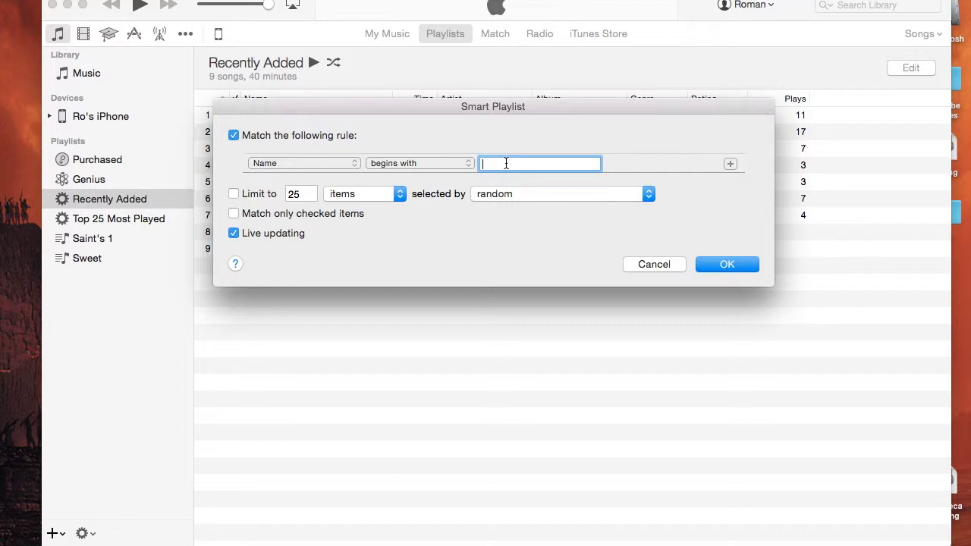
pyautogui.write('a')
# Leave 'Limit to' unchecked so the playlist has no song limit
pyautogui.click(234, 194)
pyautogui.click(511, 193)
pyautogui.click(510, 193)
pyautogui.click(234, 194)
pyautogui.moveTo(265, 113); pyautogui.dragTo(371, 171)
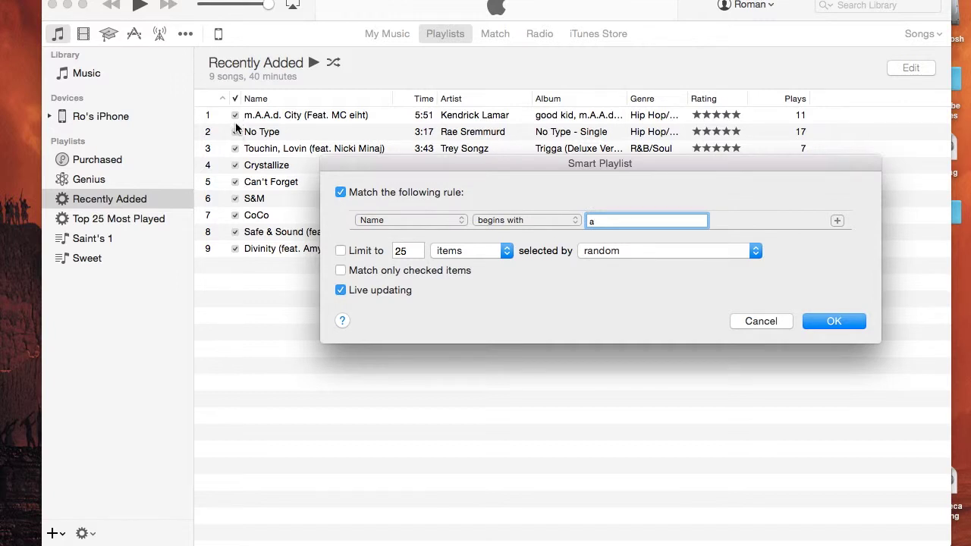
pyautogui.moveTo(379, 170); pyautogui.dragTo(303, 110)
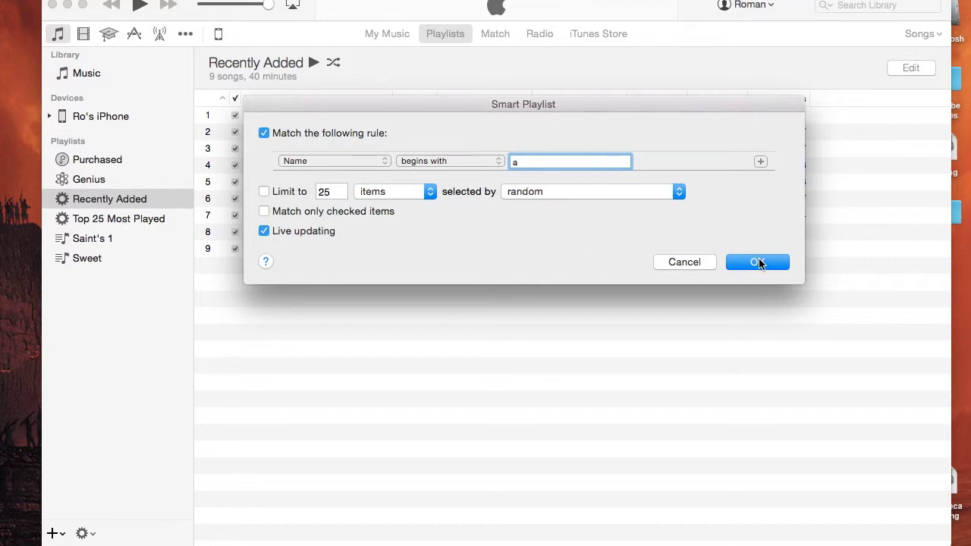
pyautogui.click(760, 161)
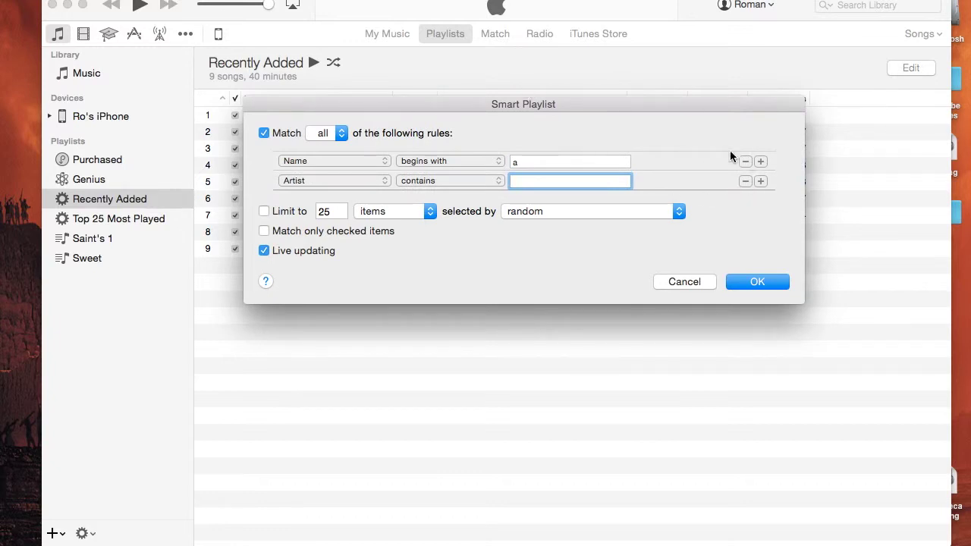
pyautogui.click(383, 181)
pyautogui.click(382, 181)
pyautogui.click(386, 182)
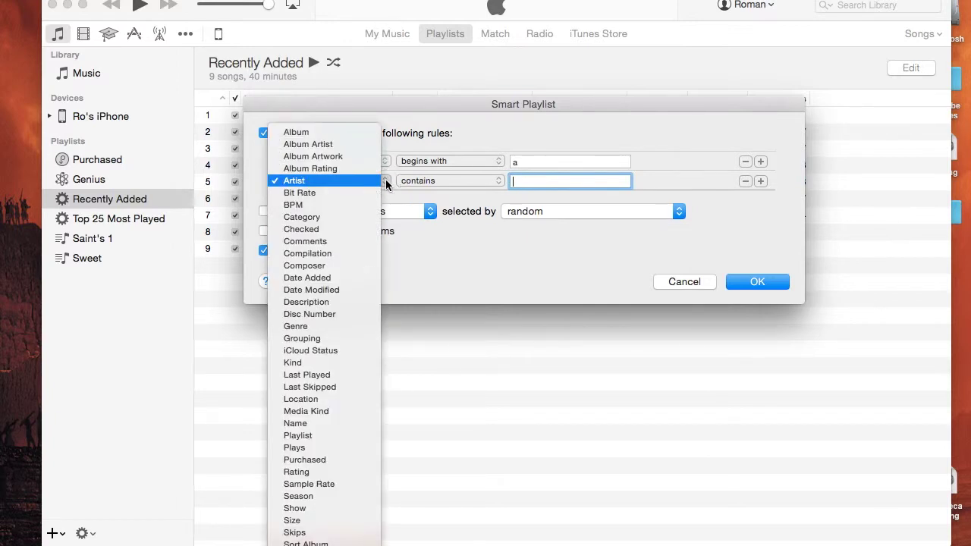
pyautogui.click(386, 182)
pyautogui.click(386, 182)
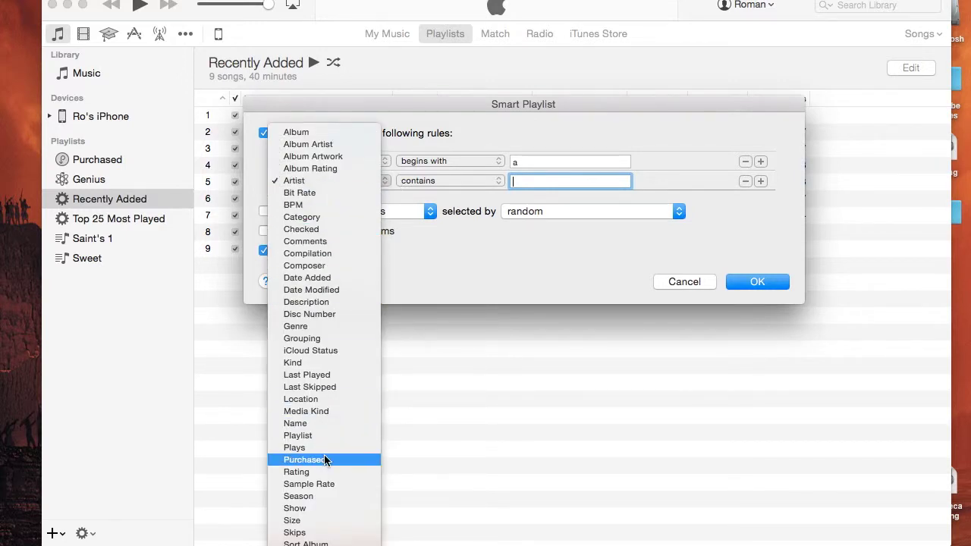
pyautogui.scroll(-3, 324, 455)
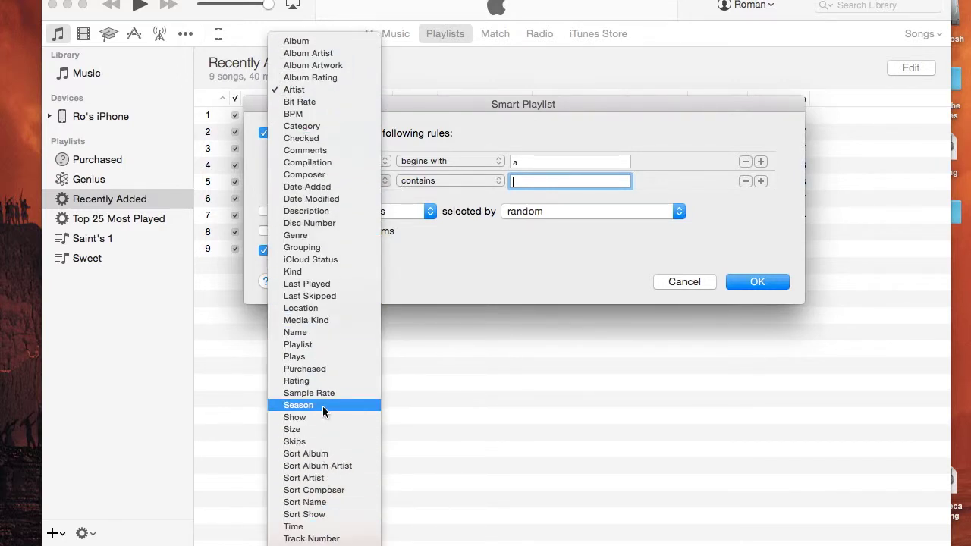
pyautogui.click(602, 249)
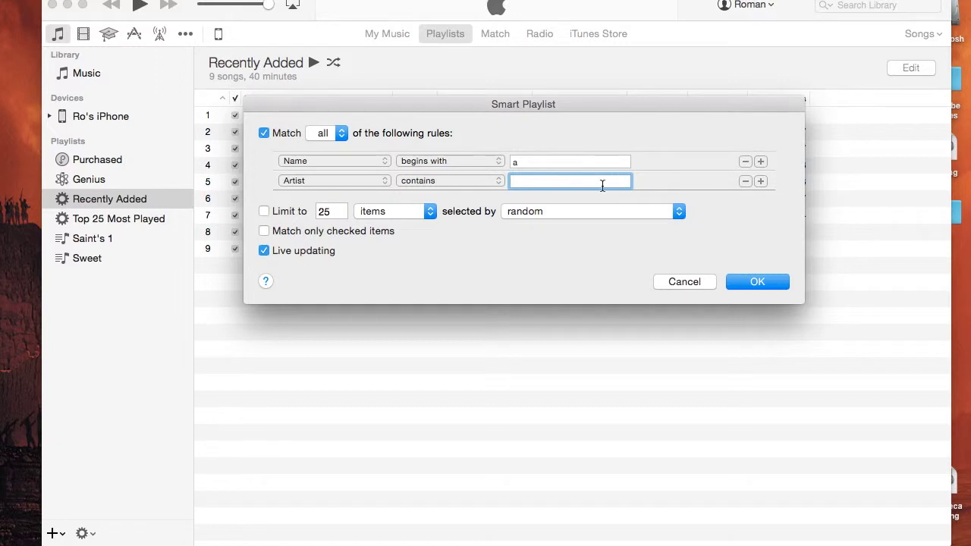
pyautogui.click(744, 181)
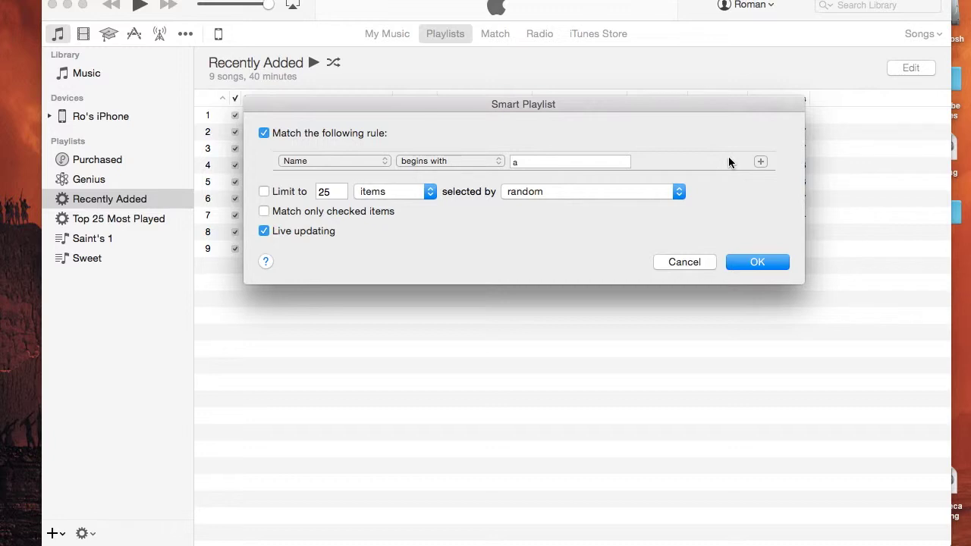
pyautogui.click(384, 161)
pyautogui.click(381, 165)
pyautogui.click(763, 265)
# Confirm the rule with OK to create smart playlist 'a' and select it
pyautogui.click(747, 264)
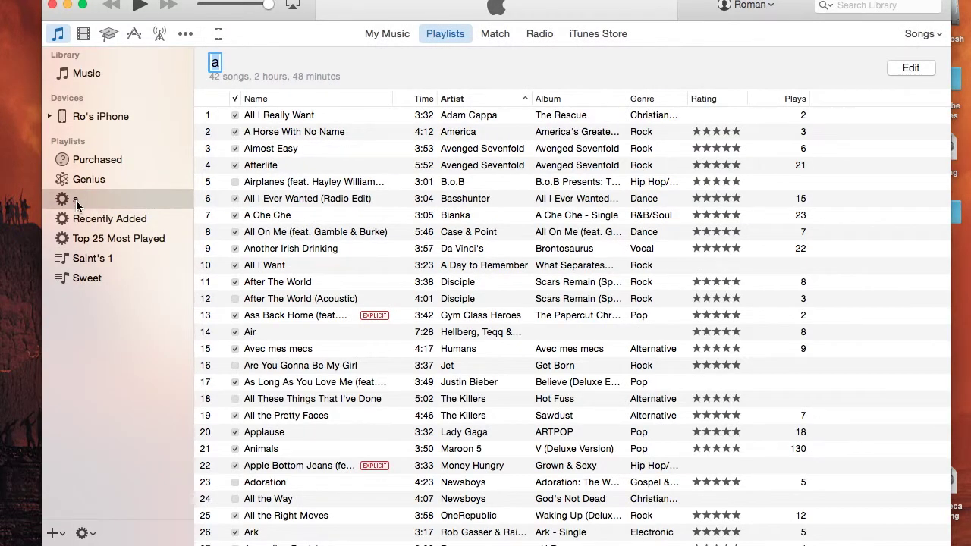
pyautogui.click(76, 202)
pyautogui.click(76, 200)
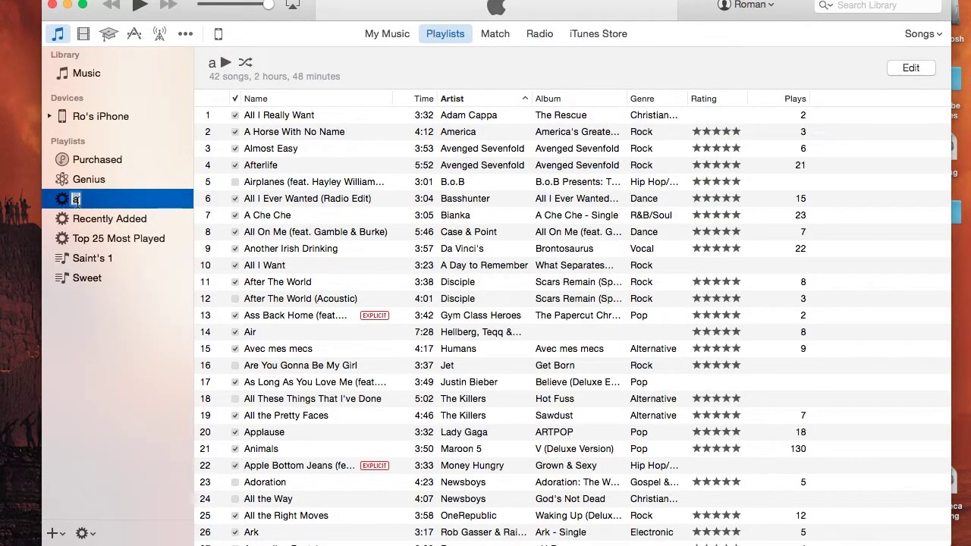
# Check playlist a's context menu, then put its name into edit mode
pyautogui.rightClick(89, 205)
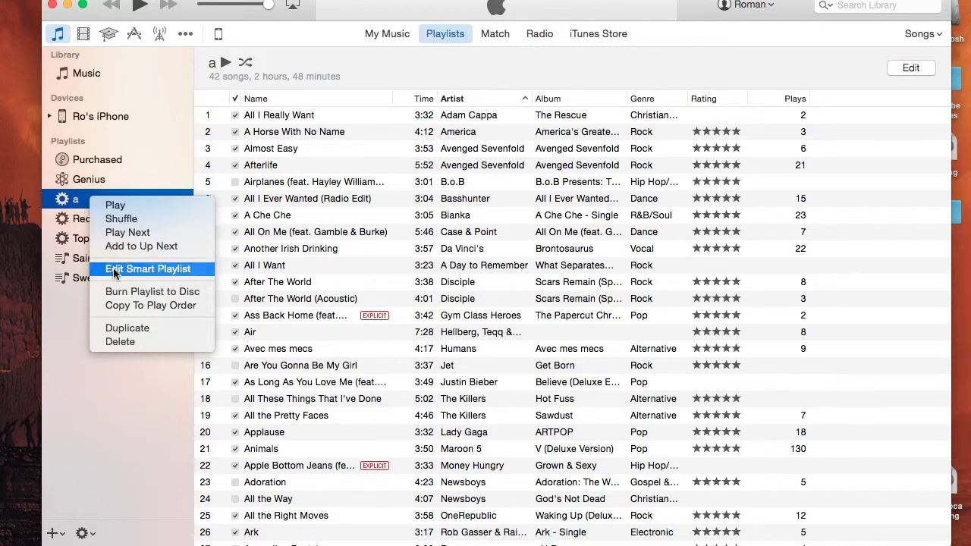
pyautogui.click(69, 203)
pyautogui.rightClick(70, 202)
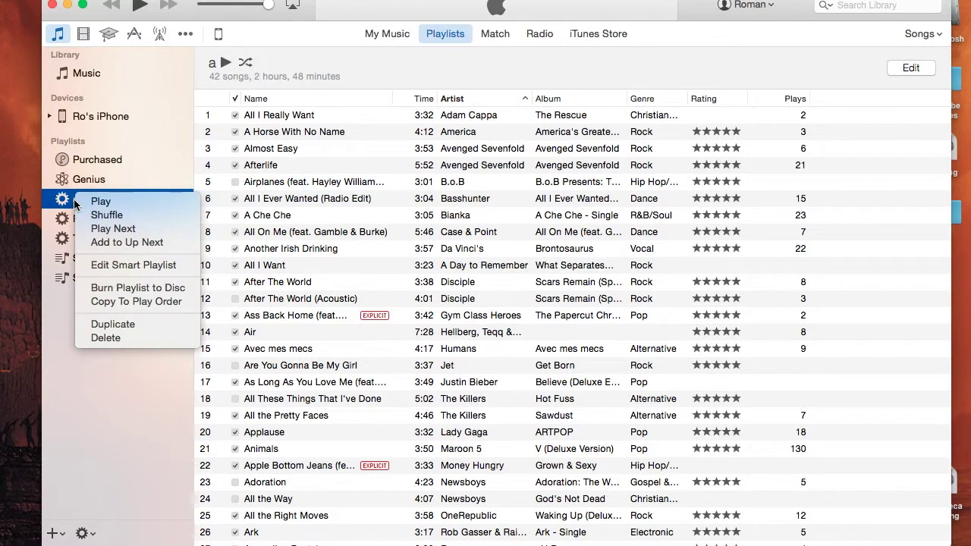
pyautogui.click(67, 203)
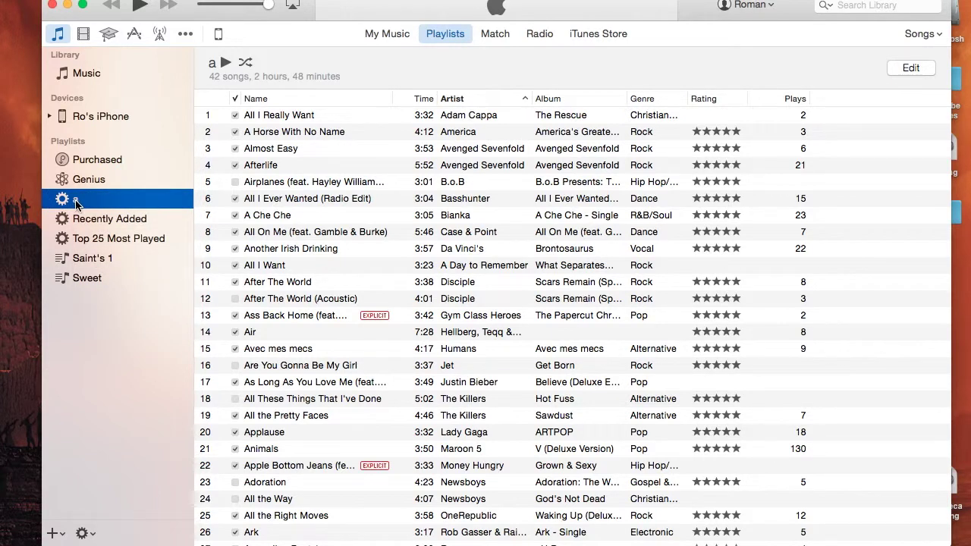
pyautogui.click(76, 202)
# Rename the smart playlist to "All A's"
pyautogui.write("All A's")
pyautogui.press('Return')
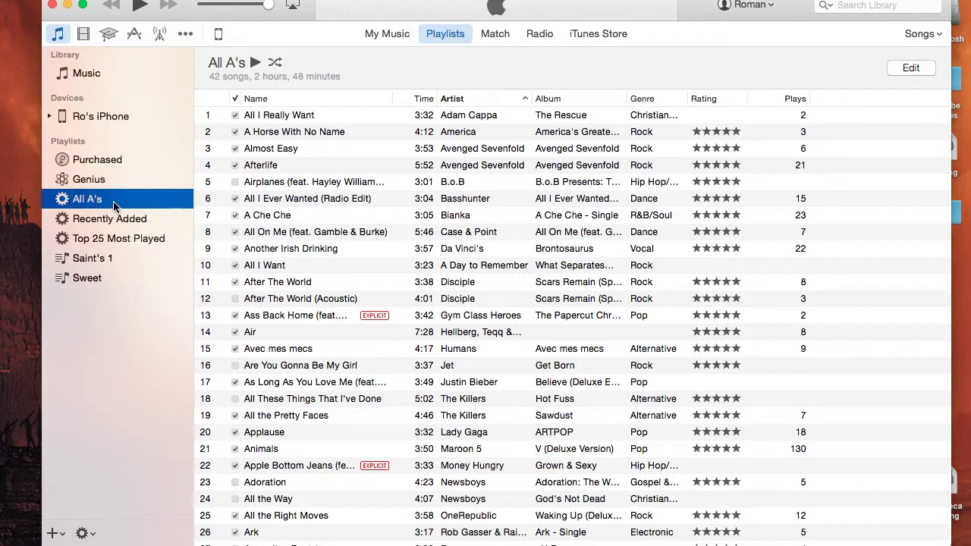
pyautogui.click(112, 202)
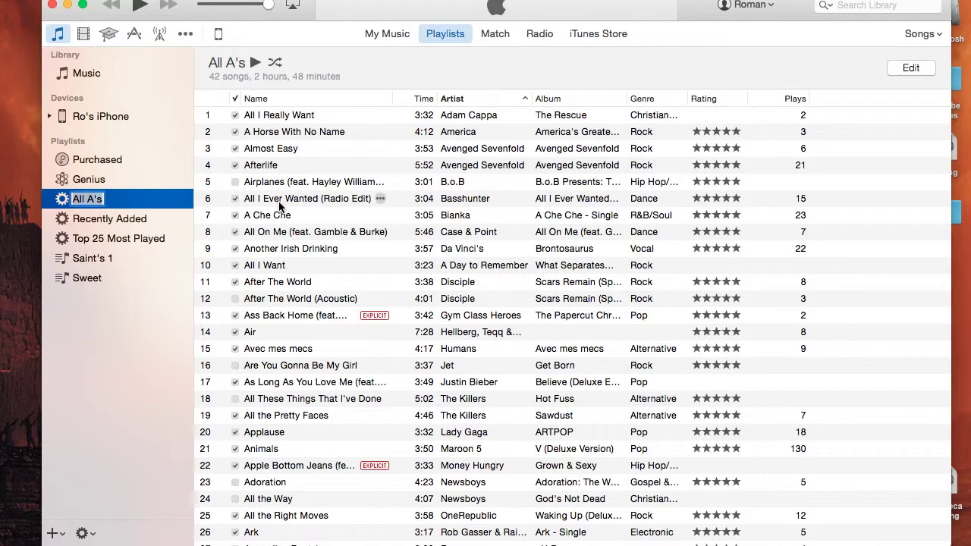
pyautogui.click(148, 201)
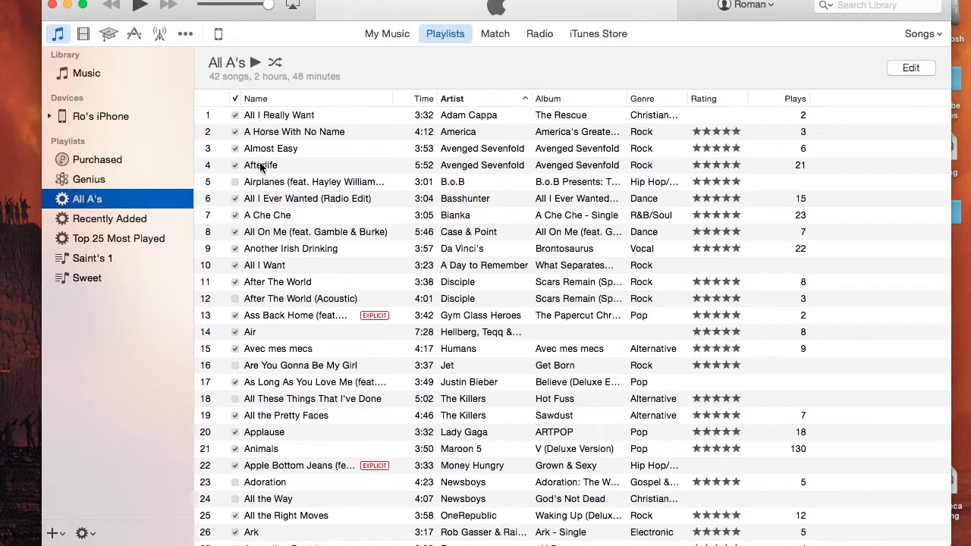
# Review the 42 songs, from All I Really Want to And It Begins
pyautogui.scroll(-4, 284, 263)
pyautogui.scroll(-4, 284, 263)
pyautogui.scroll(8, 285, 263)
pyautogui.scroll(-8, 285, 263)
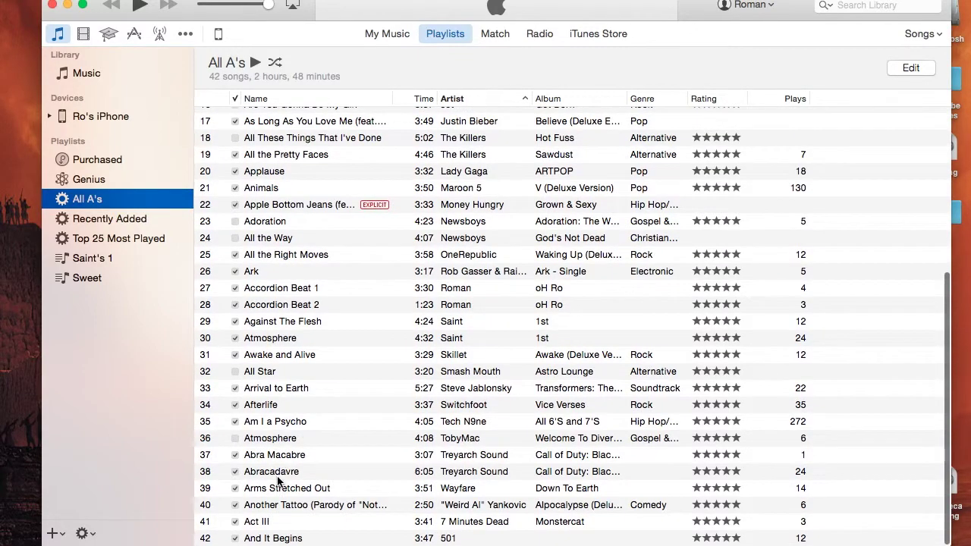
pyautogui.scroll(8, 301, 425)
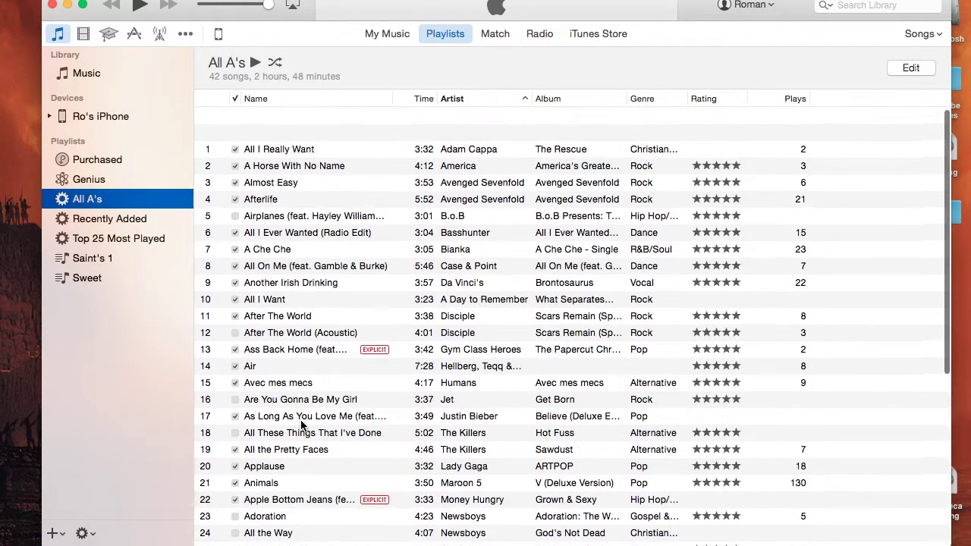
pyautogui.scroll(-8, 318, 280)
pyautogui.scroll(8, 361, 264)
pyautogui.scroll(-8, 362, 264)
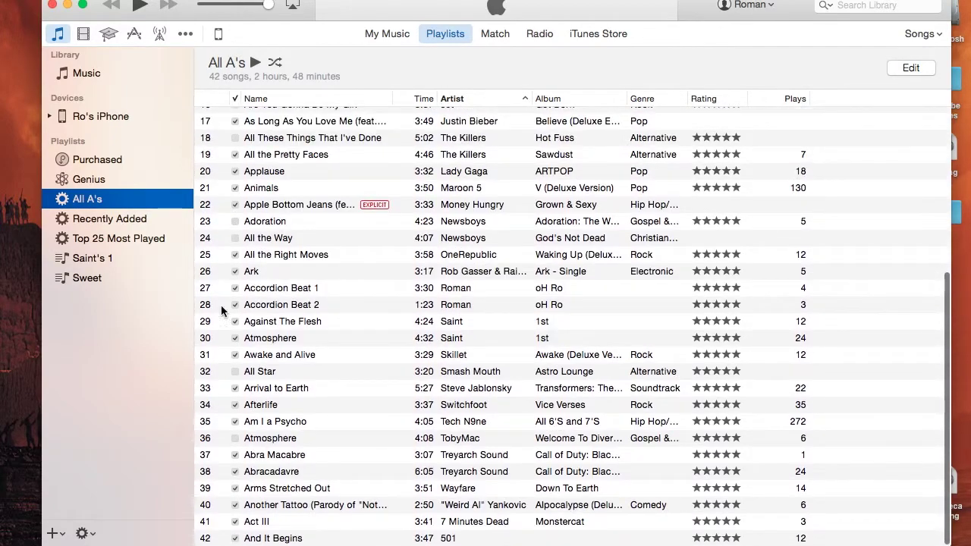
pyautogui.scroll(5, 285, 391)
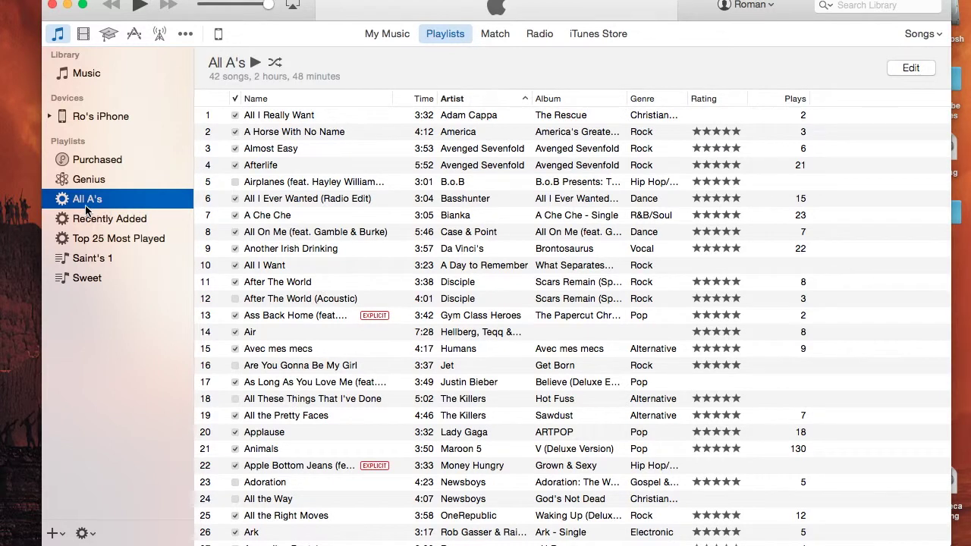
pyautogui.moveTo(308, 155)
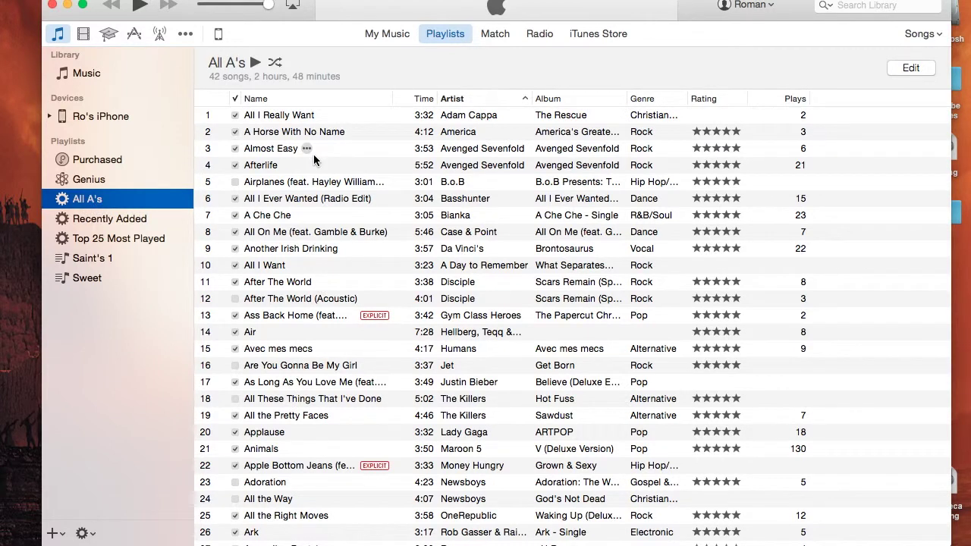